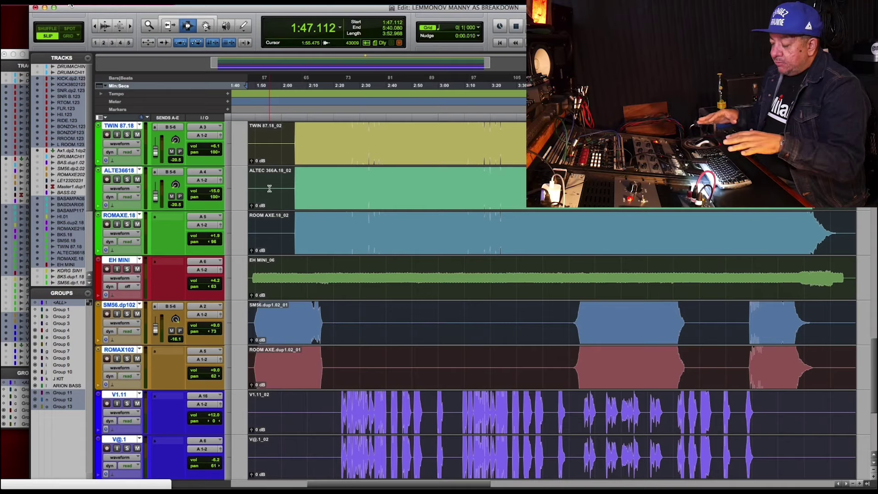
Scan the mixer channels, then place the playback start at 1:47.013 in the Edit window.
key("super+equal")
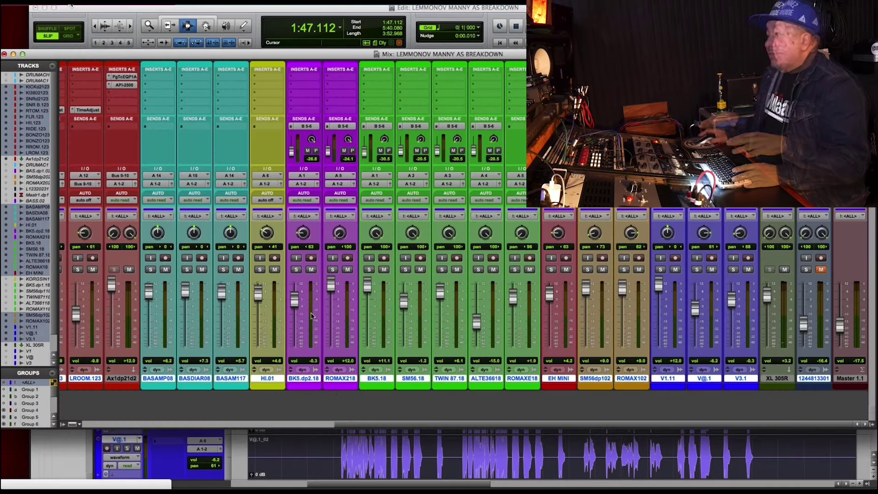
left_click_drag(364, 422, 105, 409)
key("super+equal")
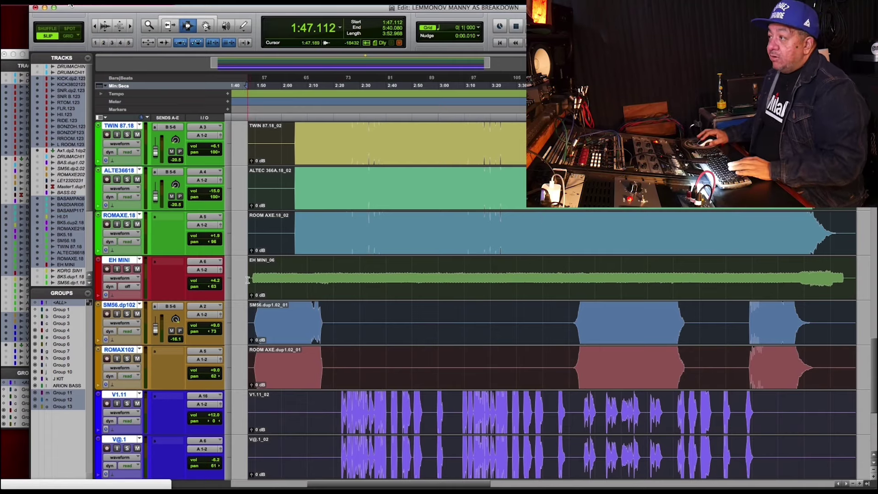
left_click(248, 280)
Play the song from 1:47.013, stop it, and bring the mixer to the front.
key("space")
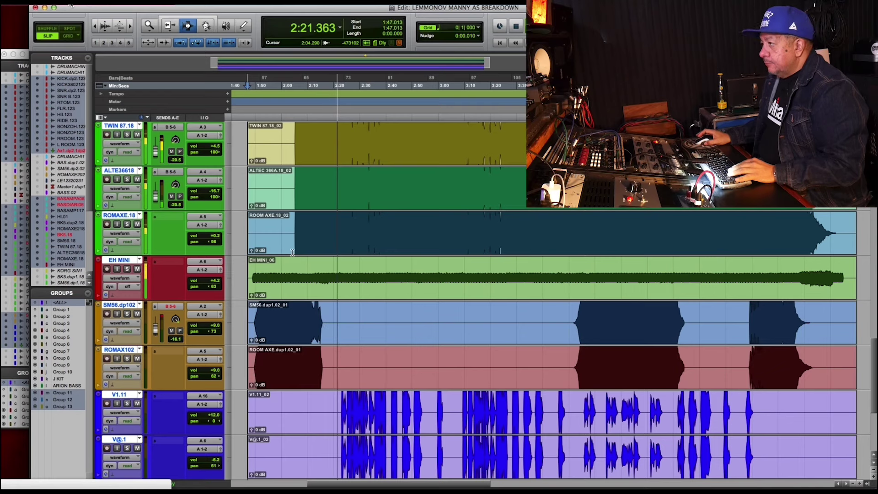
key("space")
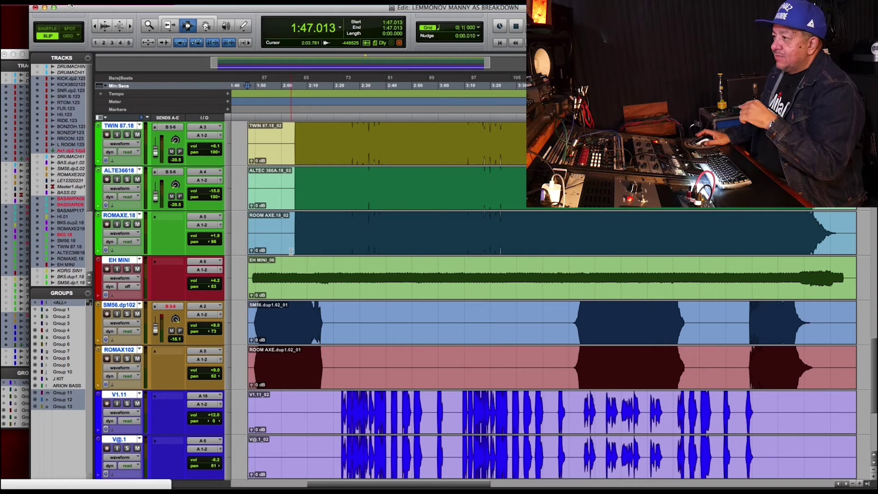
left_click(12, 68)
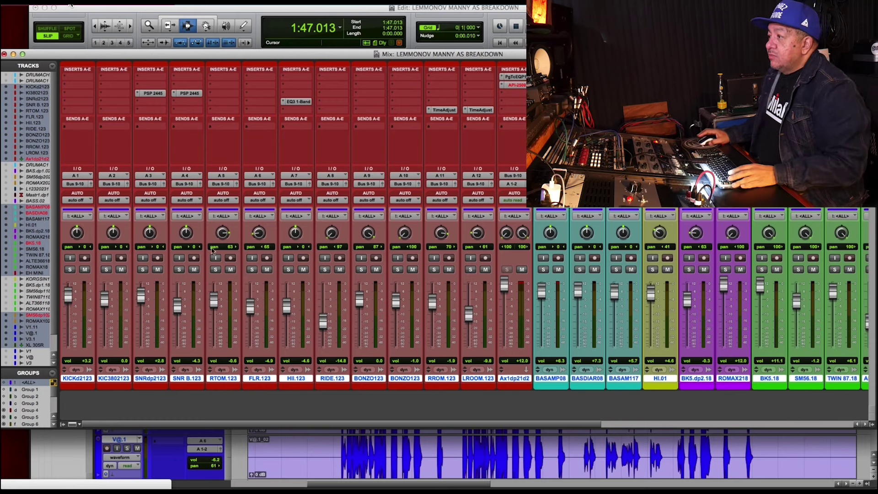
Solo the grouped red drum channels using the RTOM.123 Solo button.
left_click(216, 270)
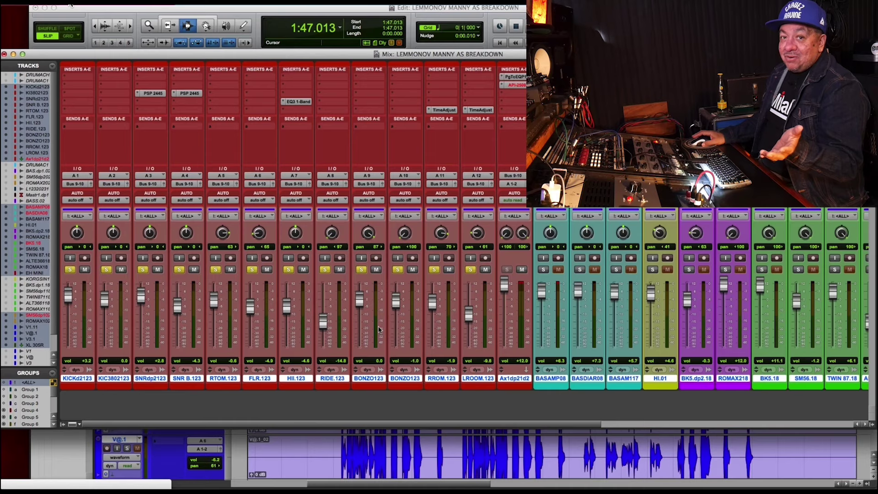
Solo only the BONZO123 overheads plus KICKd2123, play them, and return to the mixer.
left_click(361, 269)
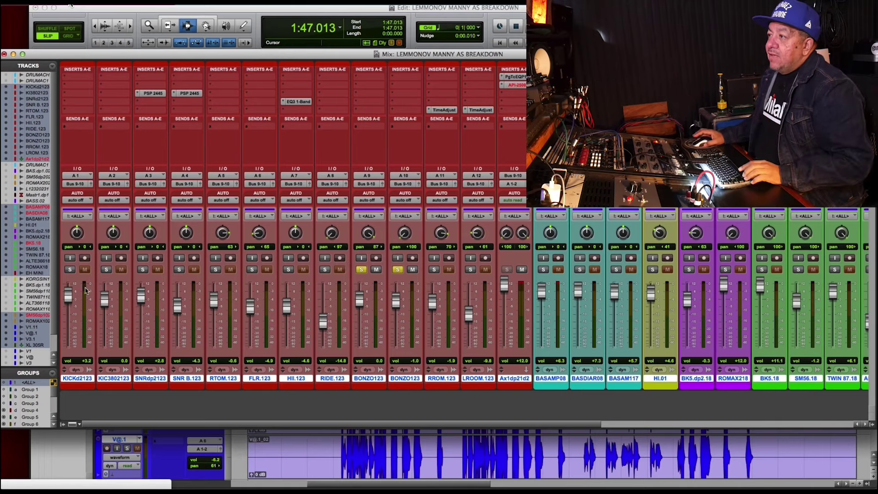
left_click(70, 270)
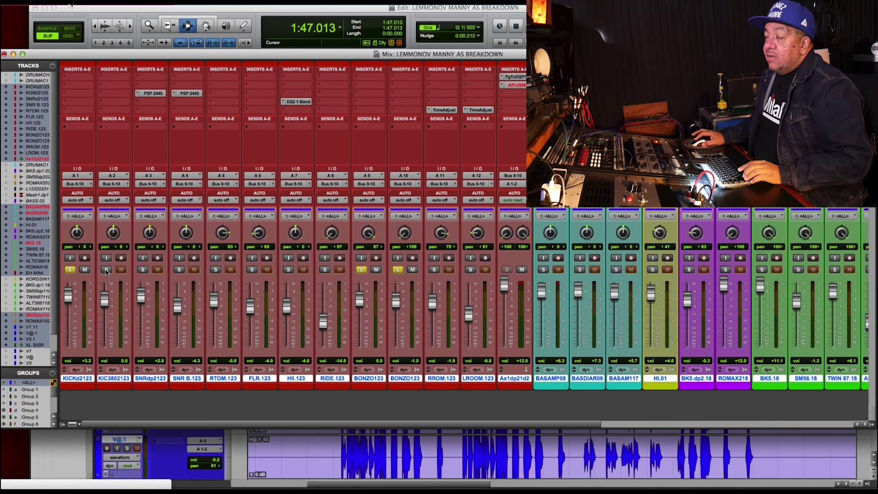
key("space")
key("super+equal")
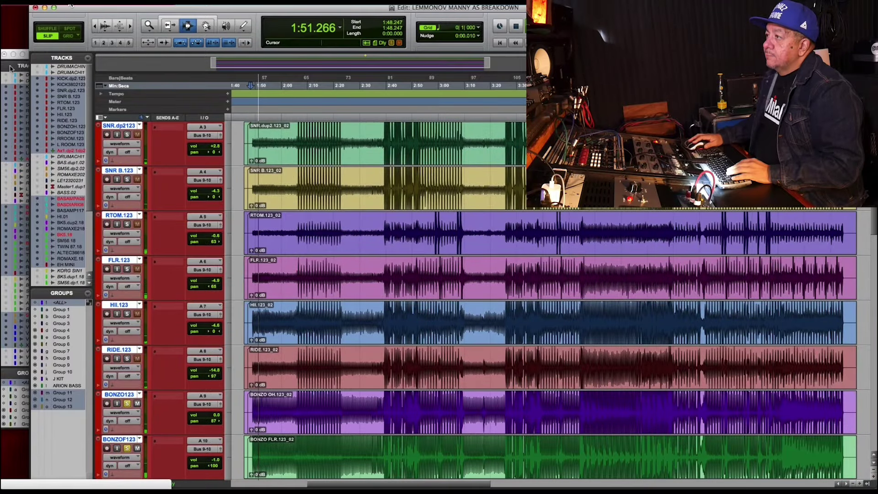
key("super+equal")
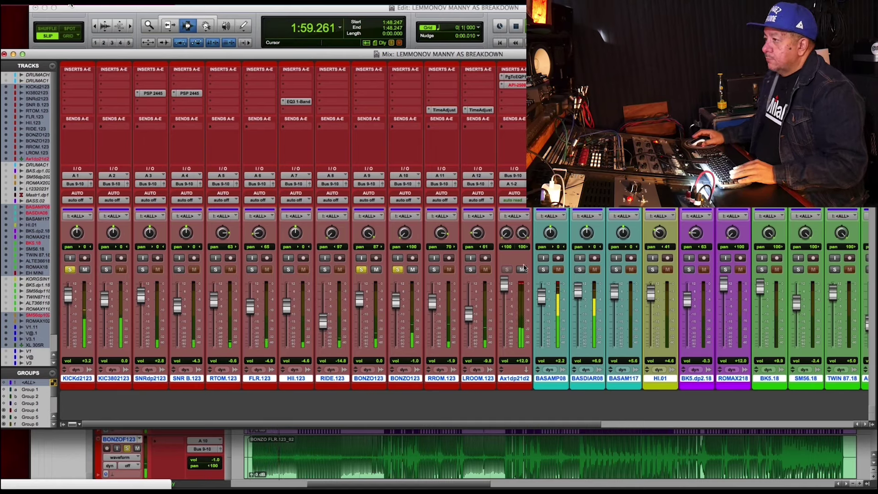
Add KIC3802123, SNRdp2123 and SNR B.123 to the solo, then unsolo the kicks and snares.
left_click(106, 269)
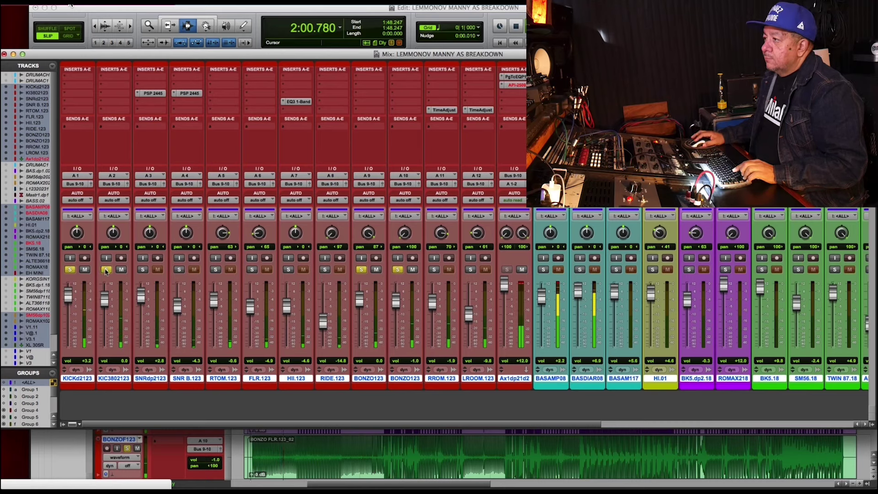
left_click(142, 270)
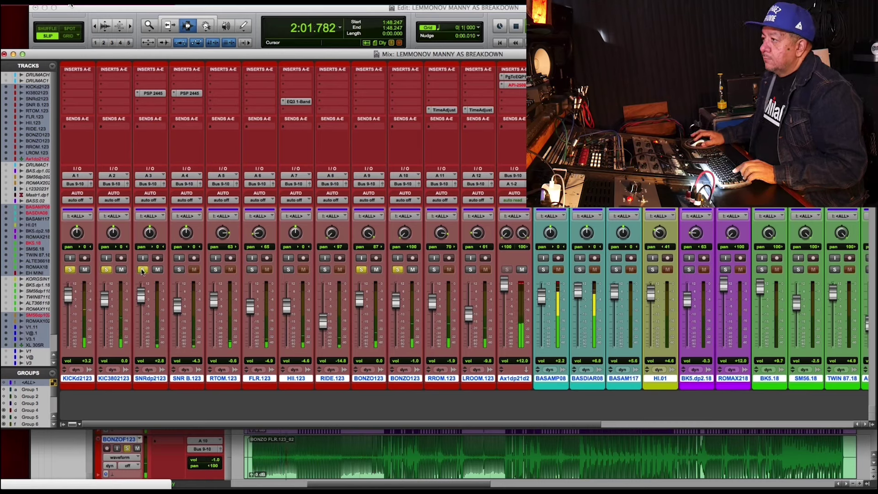
left_click(179, 269)
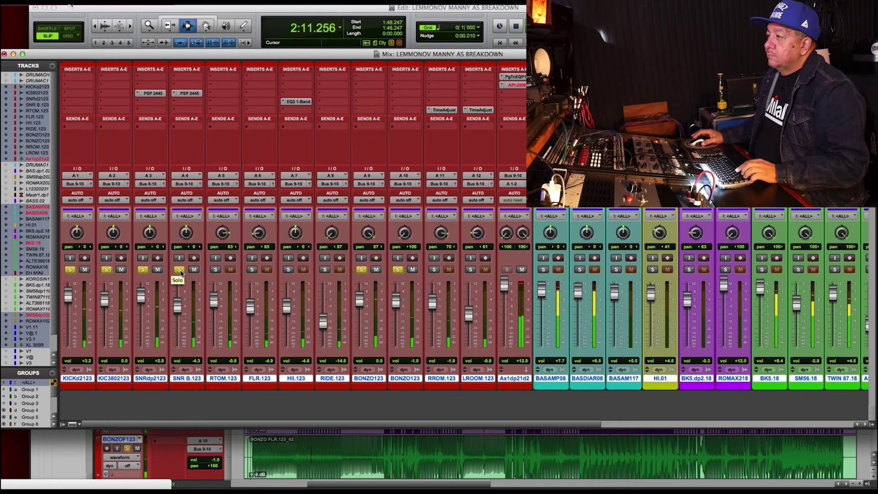
left_click(71, 269)
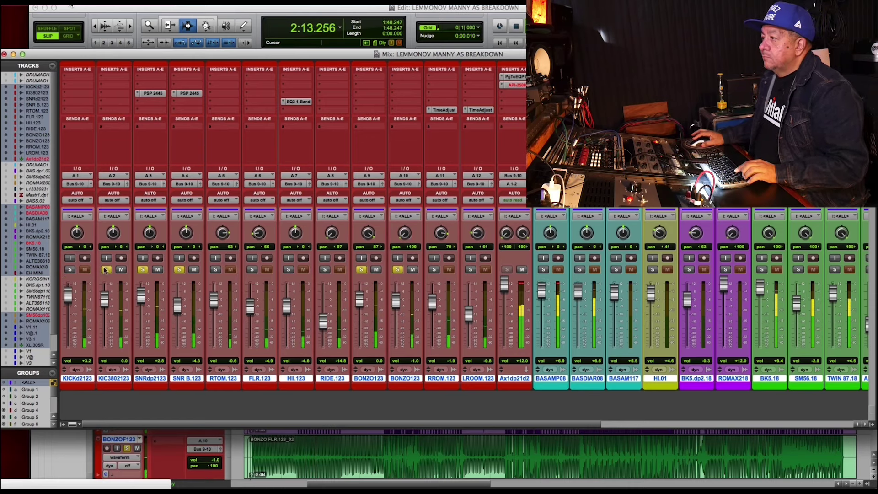
left_click(107, 270)
left_click(142, 270)
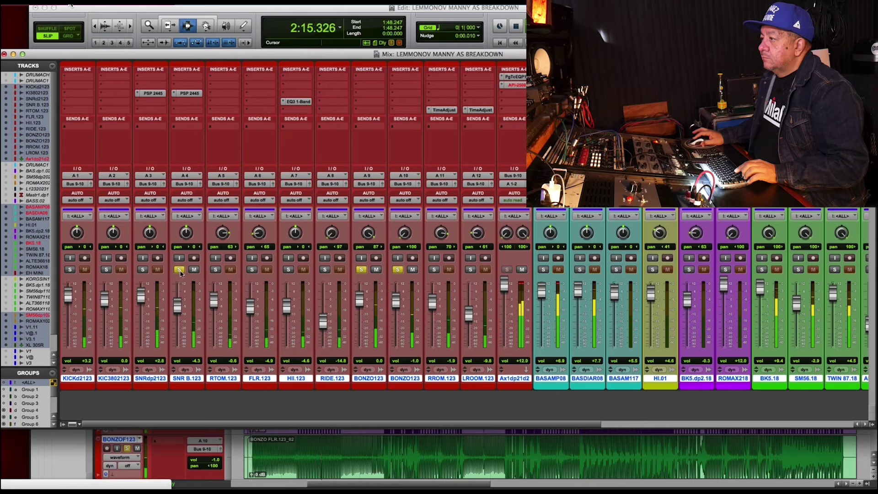
left_click(180, 270)
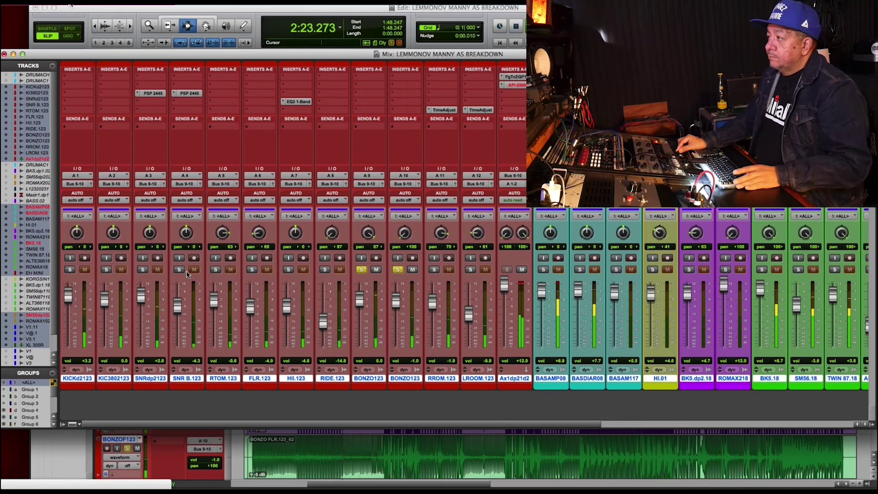
Solo both kick channels, KICKd2123 and KIC3802123, and unsolo the two BONZO123 channels.
left_click(71, 269)
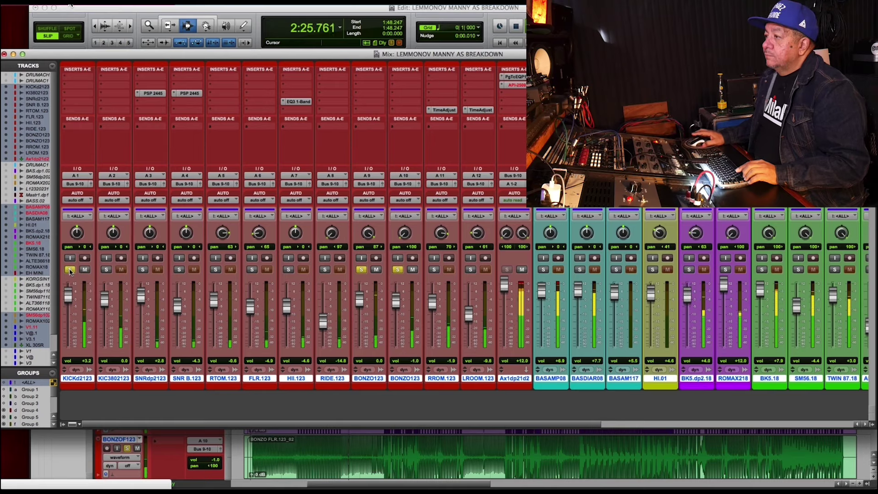
left_click(106, 270)
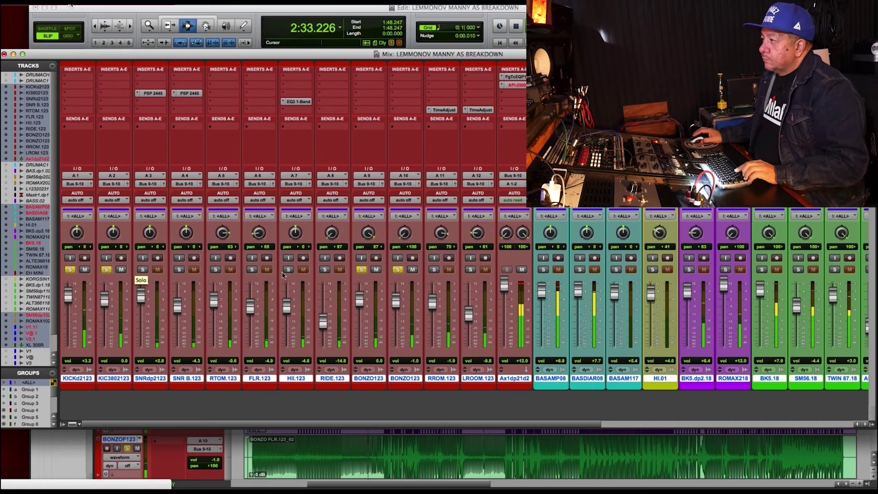
left_click(362, 270)
left_click(398, 270)
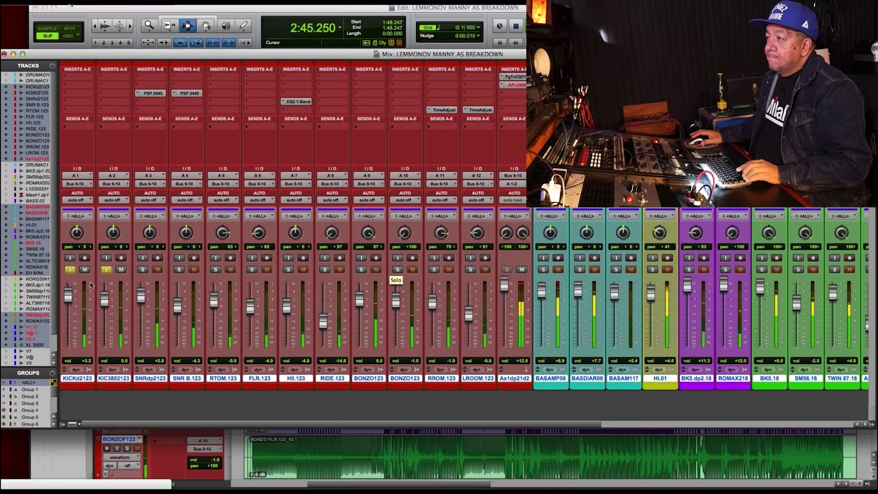
Toggle KICKd2123 off and on, then solo every red drum channel together.
left_click(70, 270)
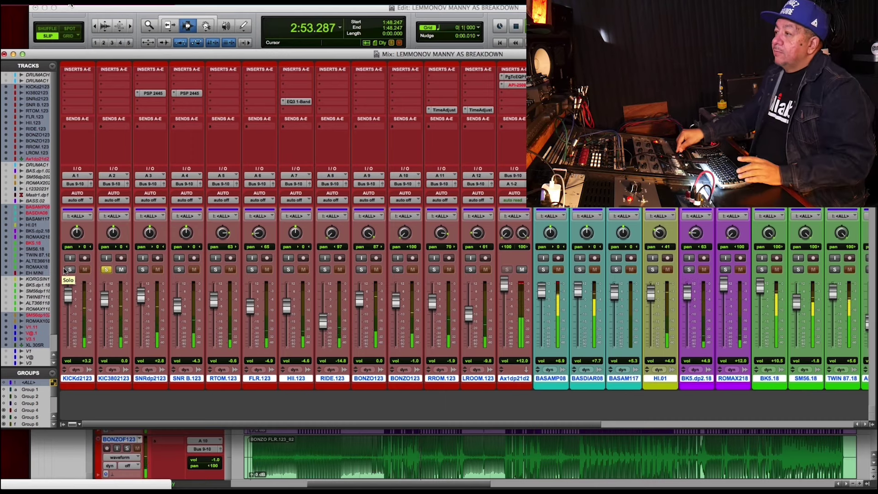
left_click(69, 269)
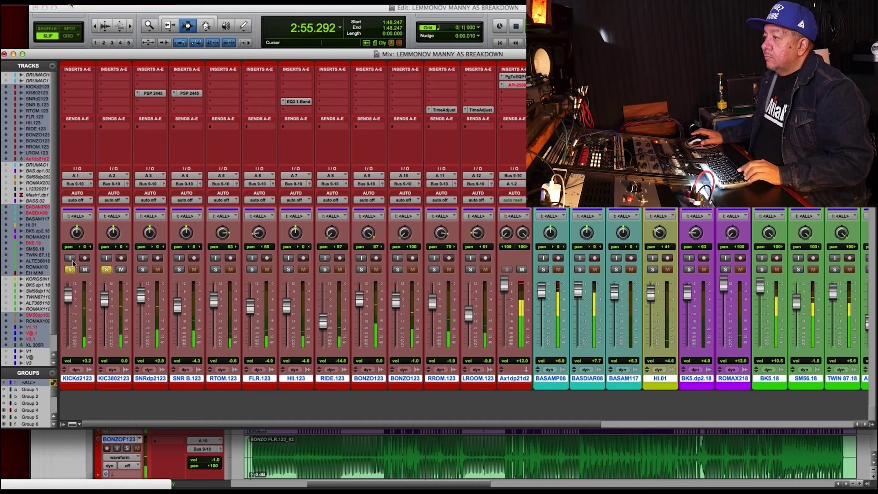
left_click(106, 269)
left_click(106, 269)
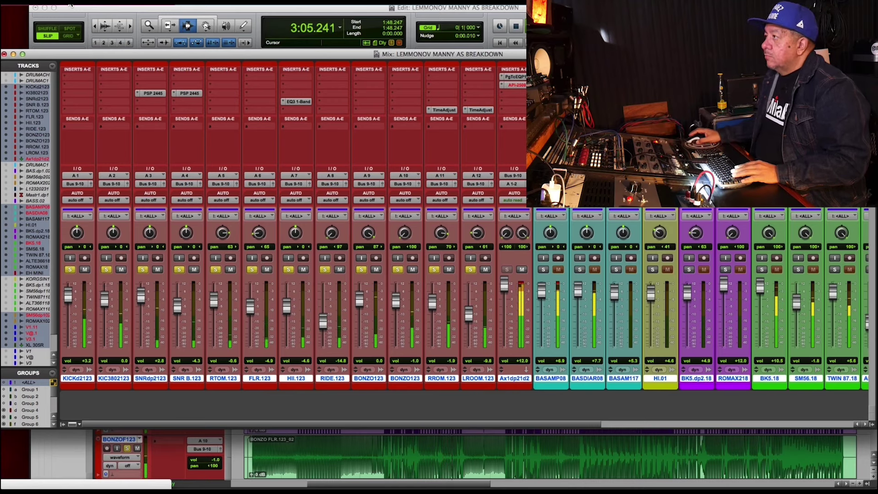
key("super+equal")
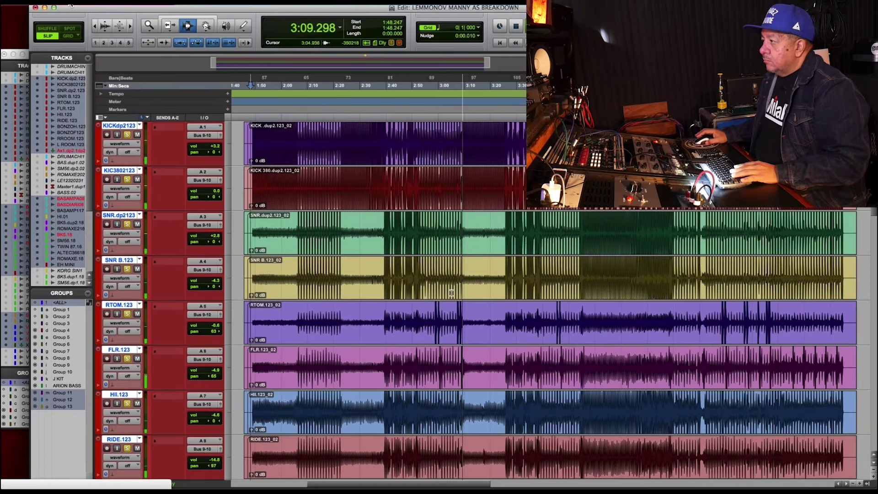
Stop playback at 2:52.243 and bring the mixer back with the drums still soloed.
key("space")
left_click(423, 279)
key("super+equal")
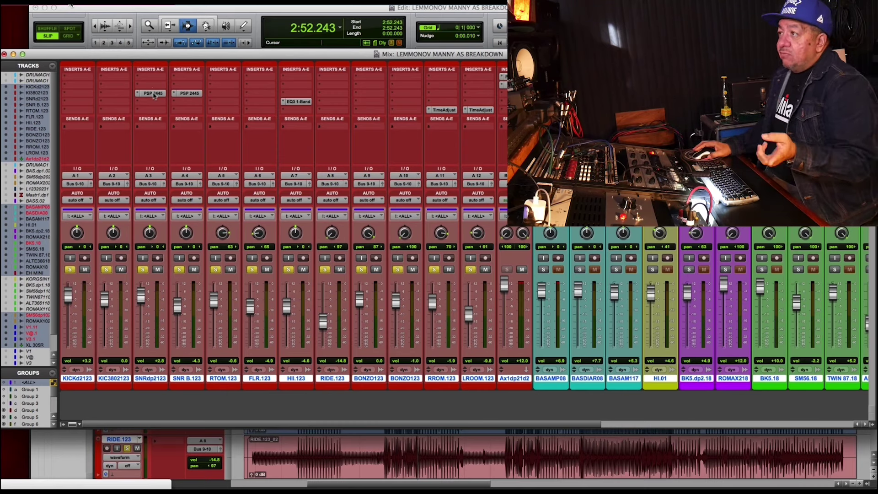
left_click(153, 93)
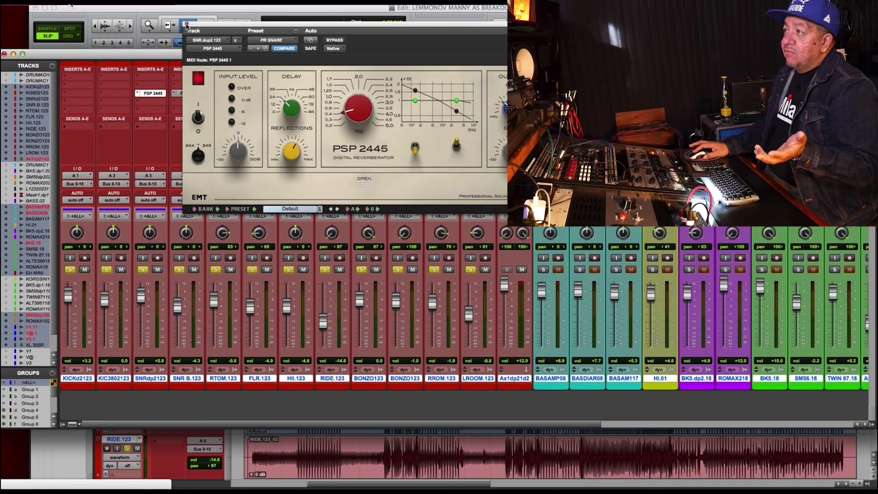
left_click(186, 25)
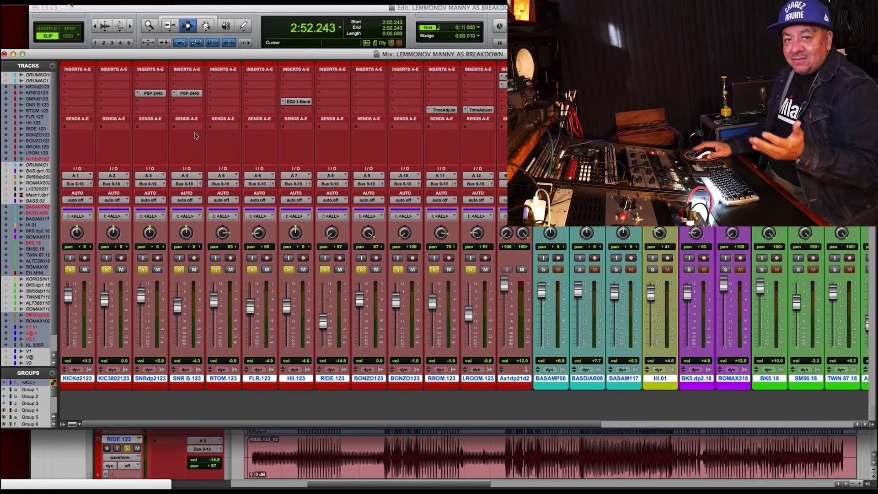
left_click(301, 101)
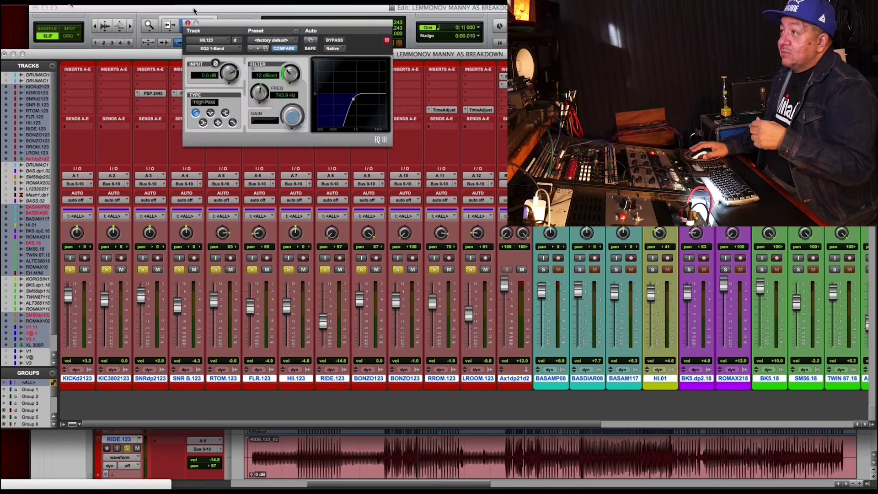
left_click(188, 23)
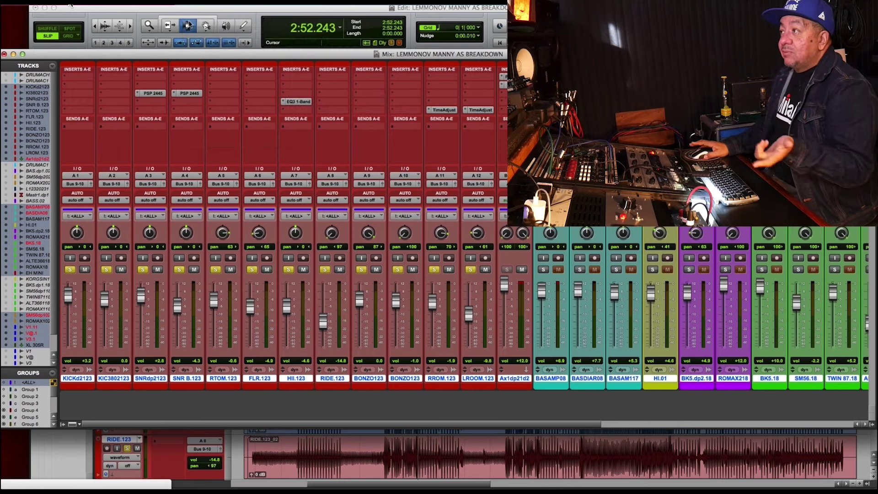
Open RROOM.123's TimeAdjust insert, showing a 2322-sample delay and 0.0 dB gain.
left_click(443, 110)
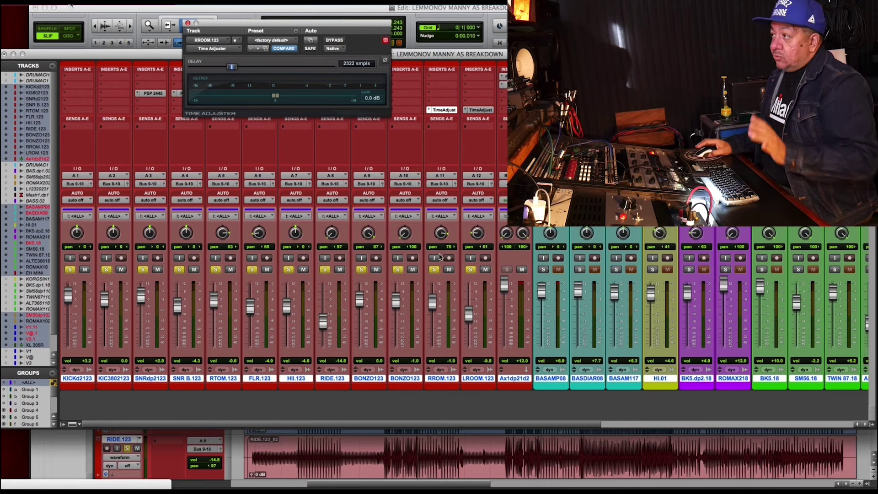
Toggle the RROOM.123 and LROOM.123 solos off and back on, then close the Time Adjuster.
left_click(434, 269)
left_click(469, 270)
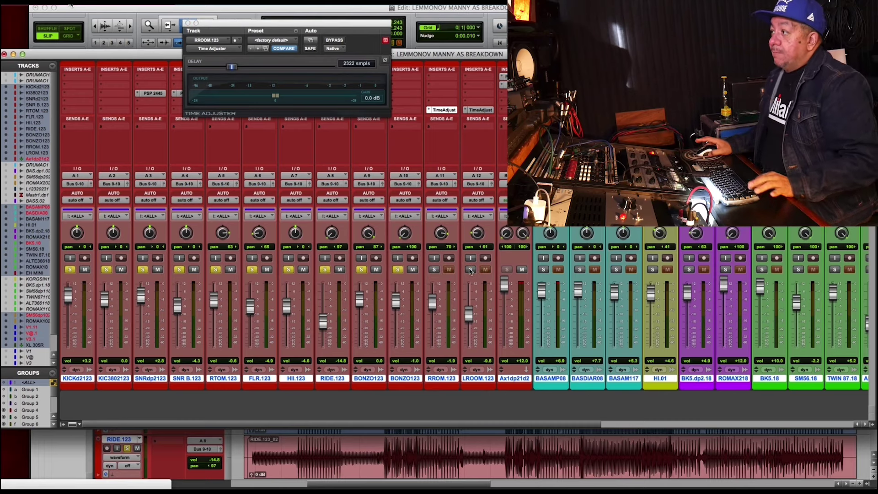
left_click(434, 271)
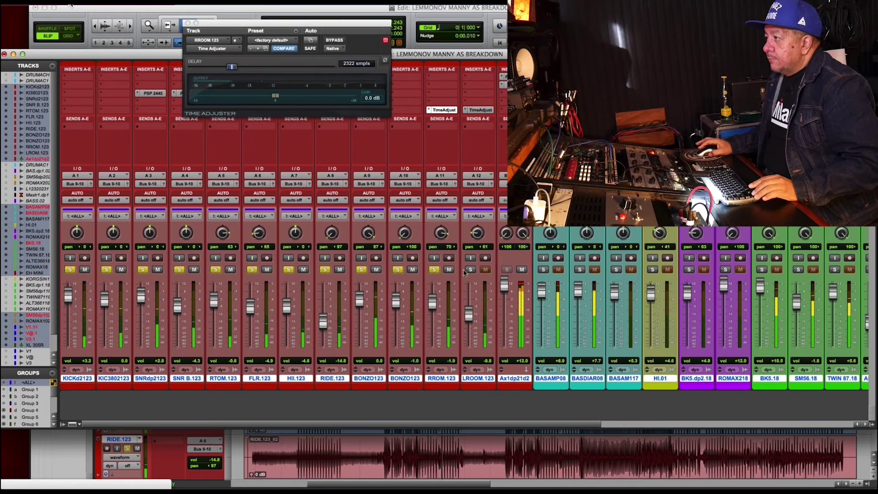
left_click(470, 270)
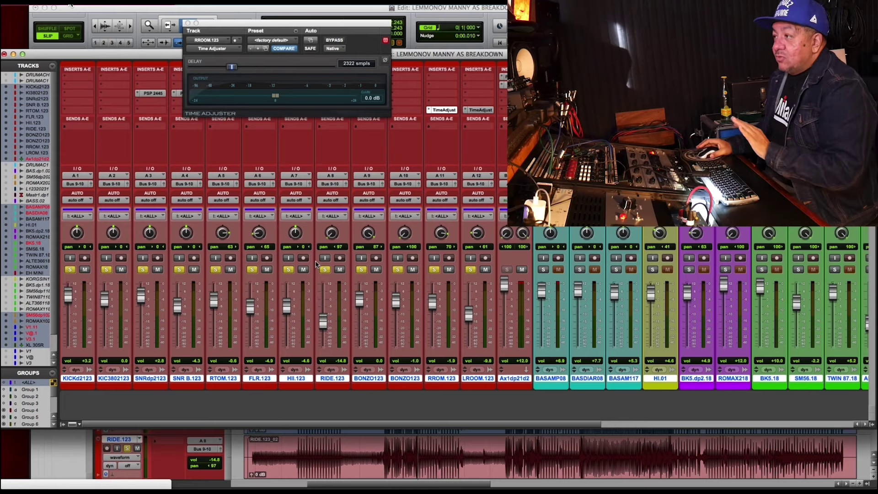
left_click(187, 23)
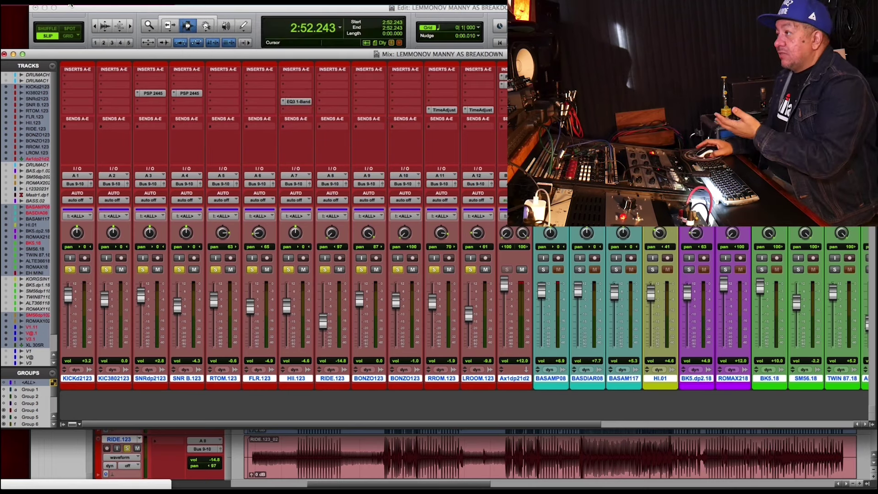